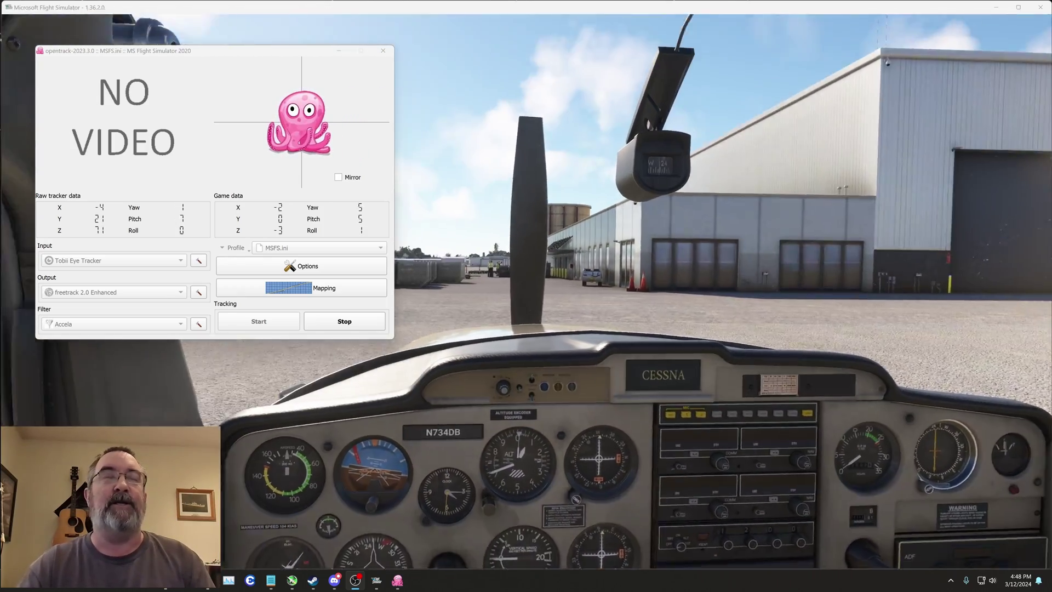
- Center the opentrack window, then enable relative translation mode in Options and save
{"action": "left_click_drag", "start_coordinate": [260, 50], "coordinate": [621, 71]}
{"action": "left_click", "coordinate": [673, 287]}
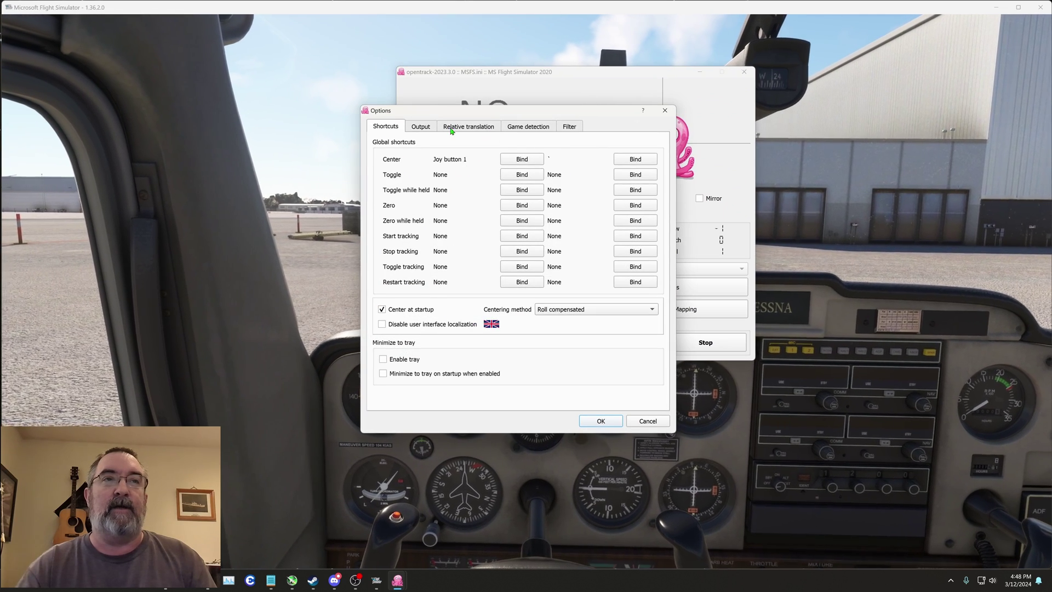
{"action": "left_click", "coordinate": [451, 127]}
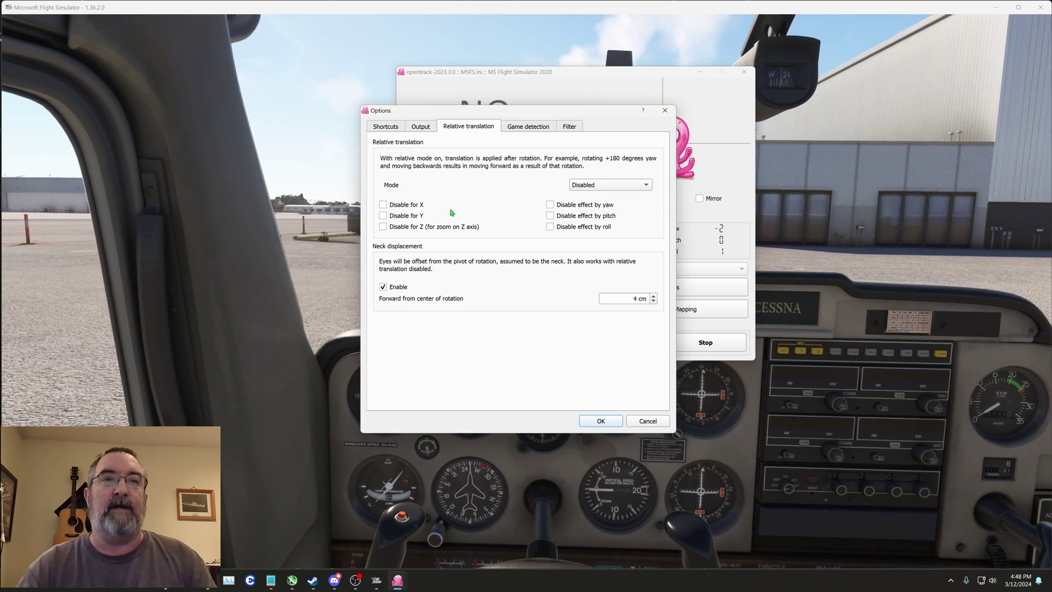
{"action": "left_click", "coordinate": [581, 186]}
{"action": "left_click", "coordinate": [586, 196]}
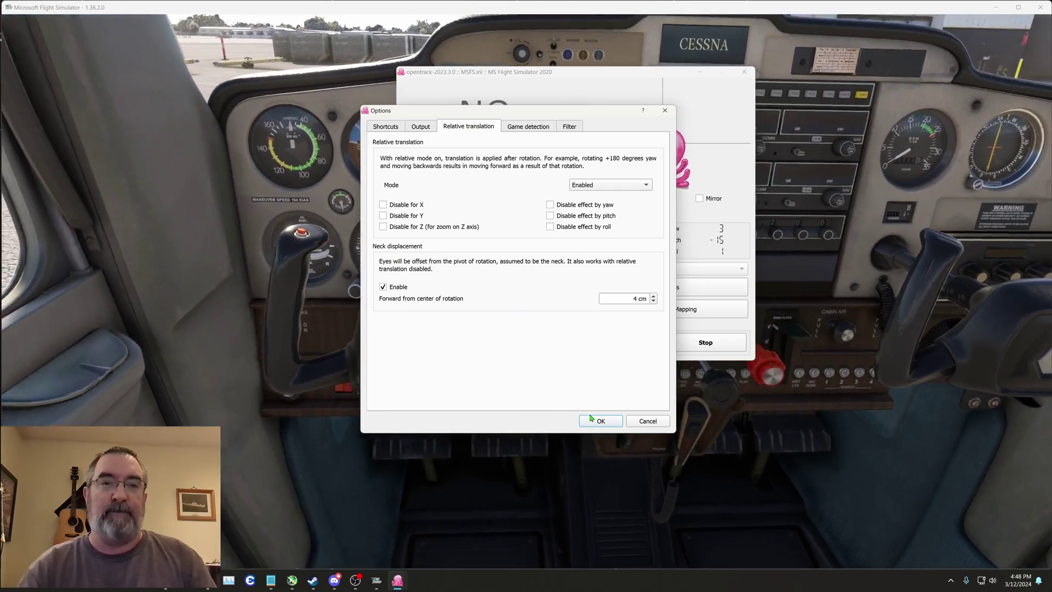
{"action": "left_click", "coordinate": [600, 421]}
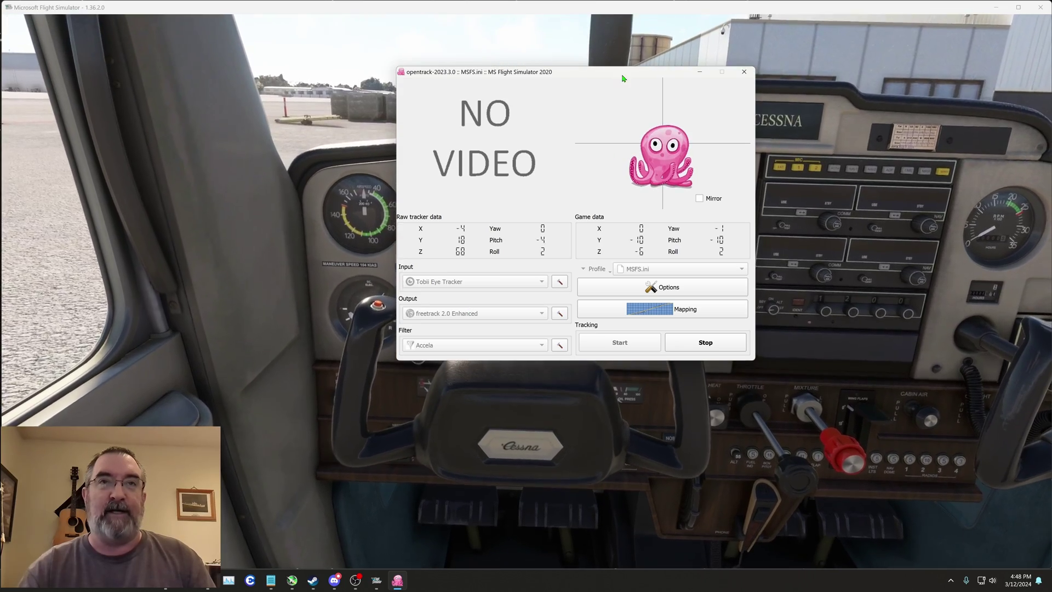
- Park the opentrack window in the upper-left corner of the screen
{"action": "left_click_drag", "start_coordinate": [622, 77], "coordinate": [272, 47]}
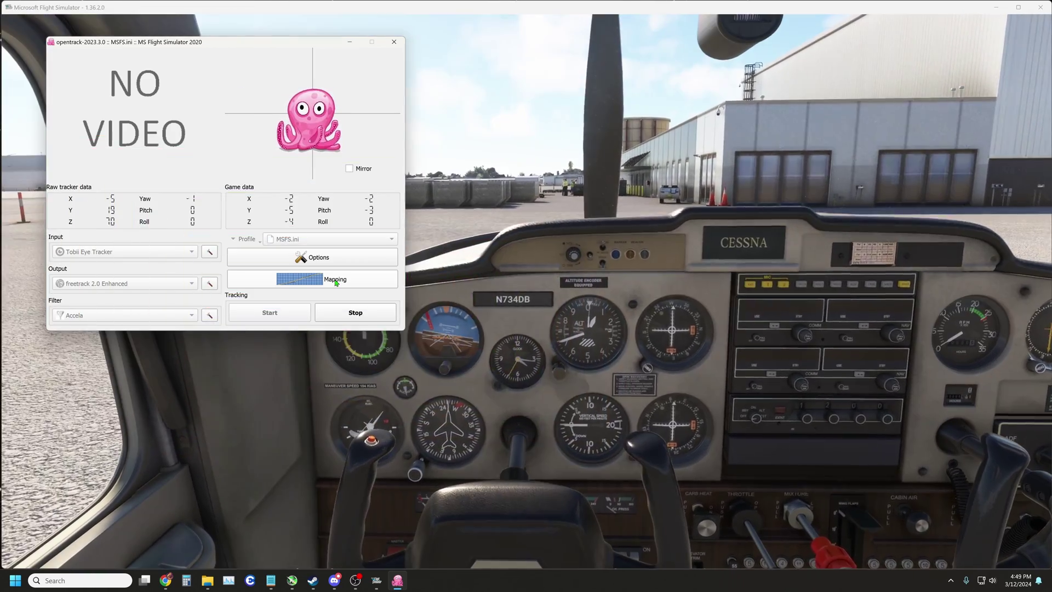
- Open Mapping, stretch the Yaw curve's top point to 60, then return it to 40, 180
{"action": "left_click", "coordinate": [337, 281]}
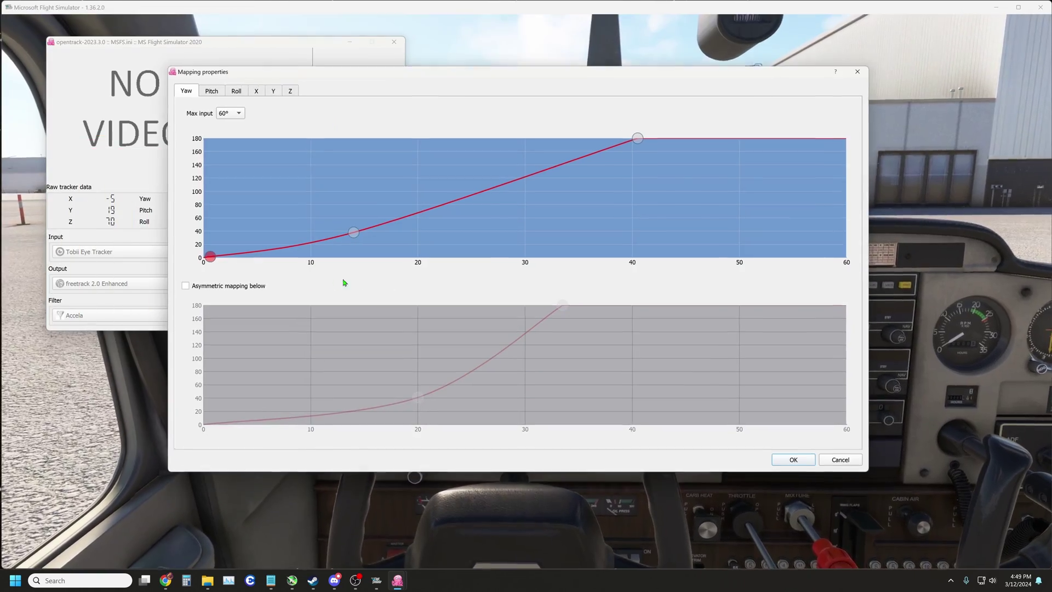
{"action": "mouse_move", "coordinate": [509, 170]}
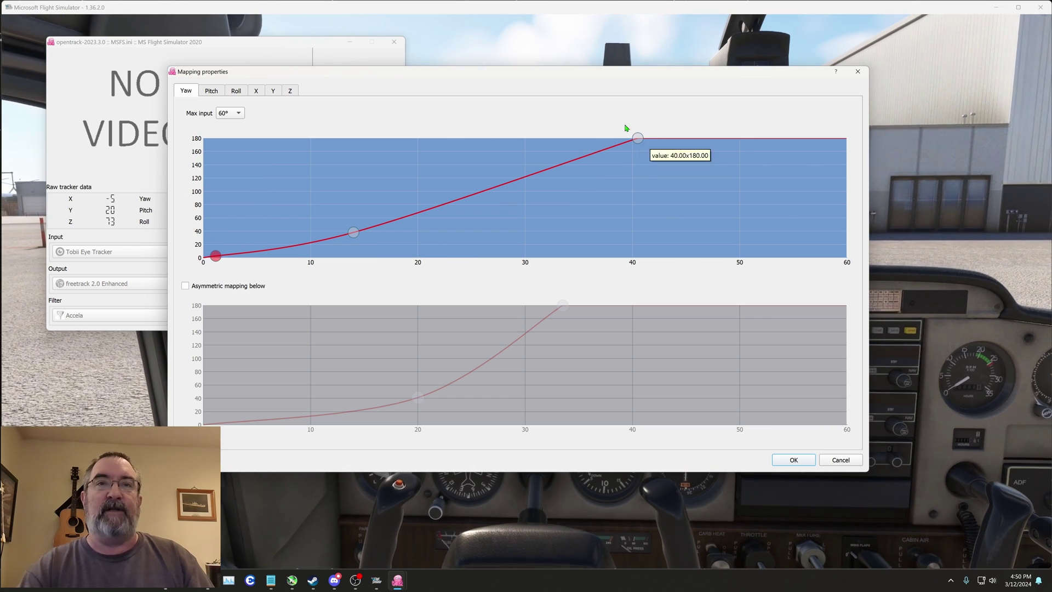
{"action": "left_click_drag", "start_coordinate": [636, 139], "coordinate": [847, 138]}
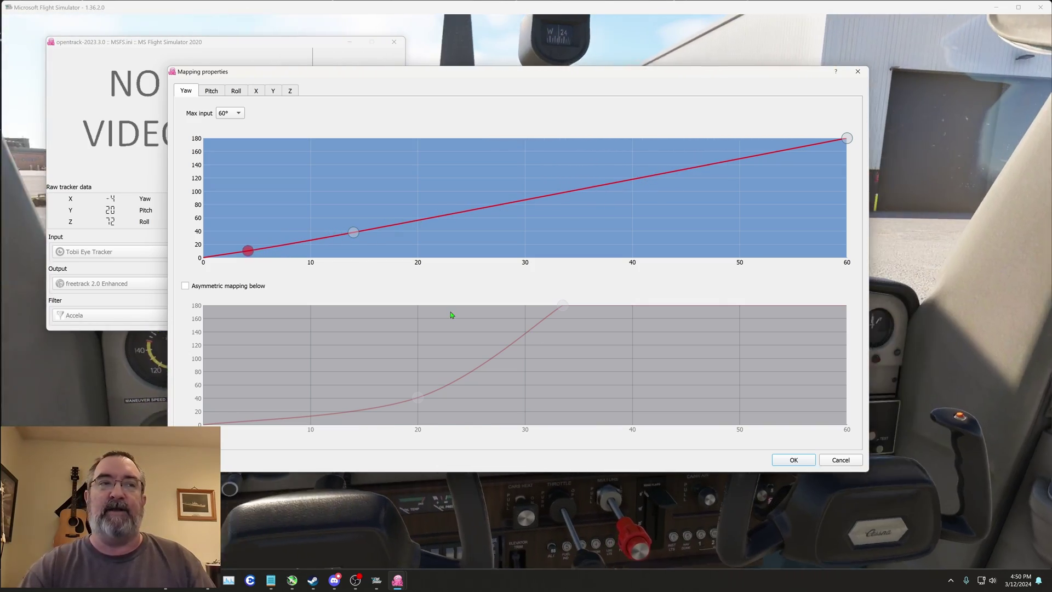
{"action": "left_click", "coordinate": [639, 138]}
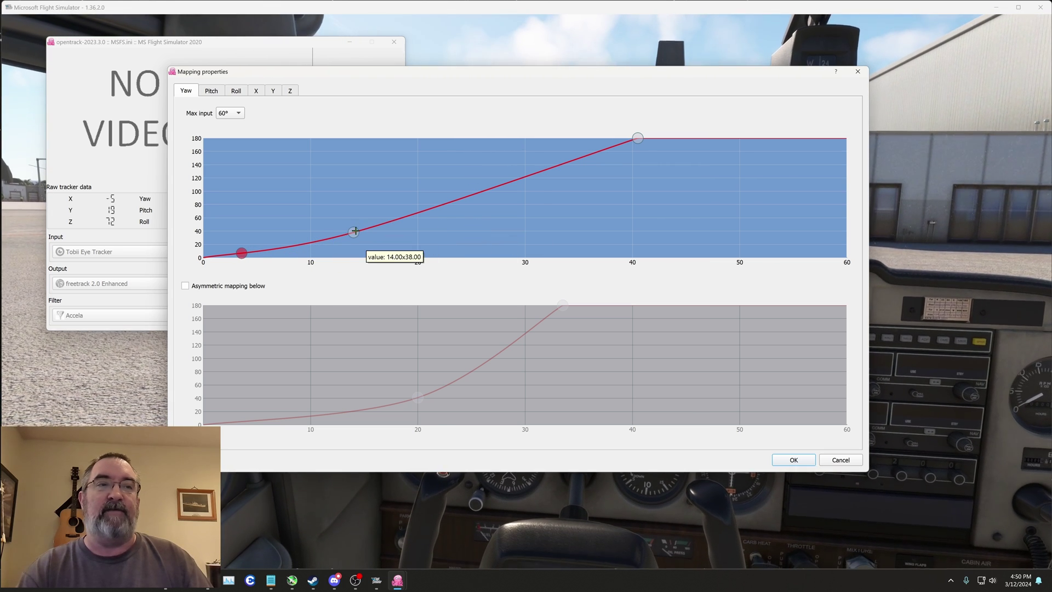
{"action": "left_click_drag", "start_coordinate": [359, 232], "coordinate": [401, 240]}
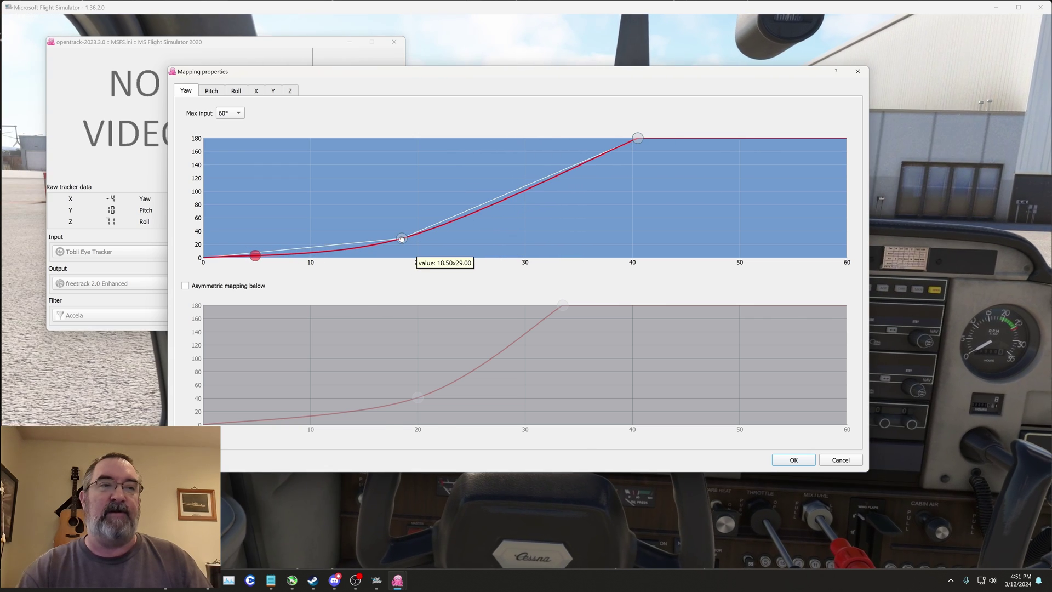
{"action": "left_click_drag", "start_coordinate": [365, 240], "coordinate": [361, 243]}
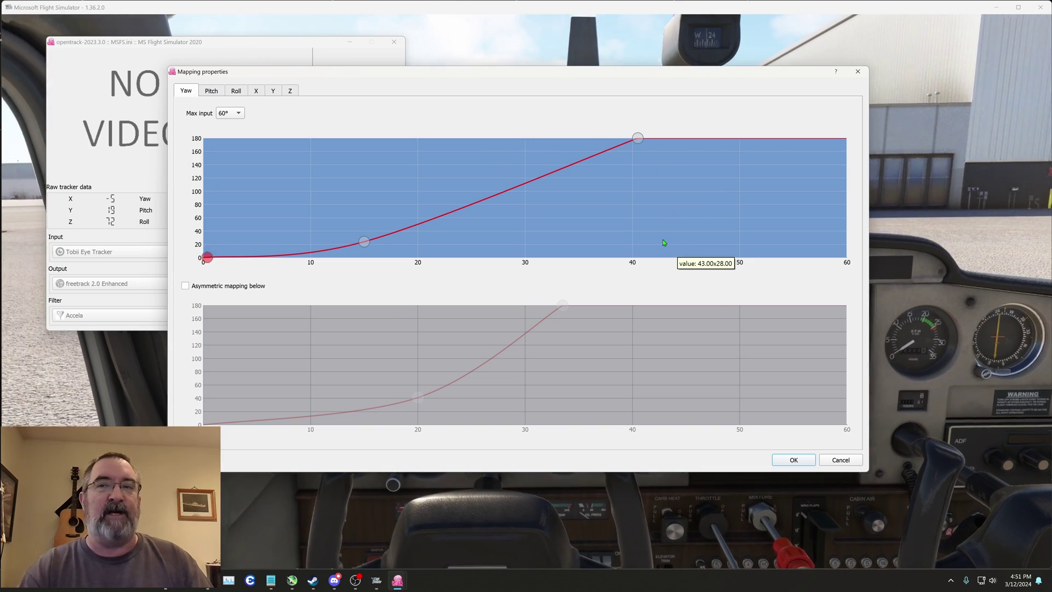
{"action": "left_click_drag", "start_coordinate": [589, 74], "coordinate": [482, 388]}
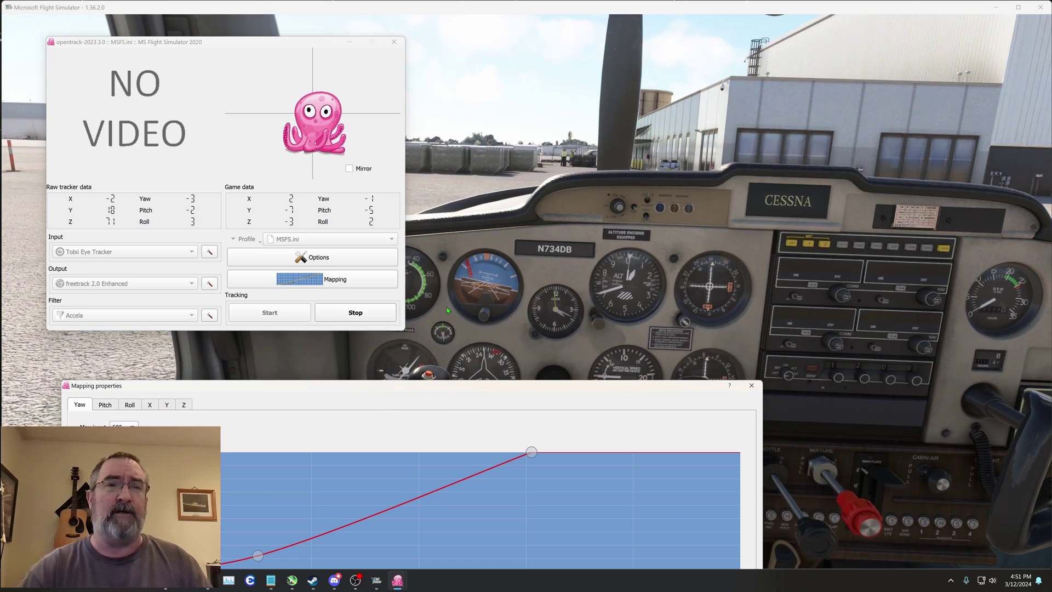
{"action": "left_click_drag", "start_coordinate": [445, 393], "coordinate": [524, 103]}
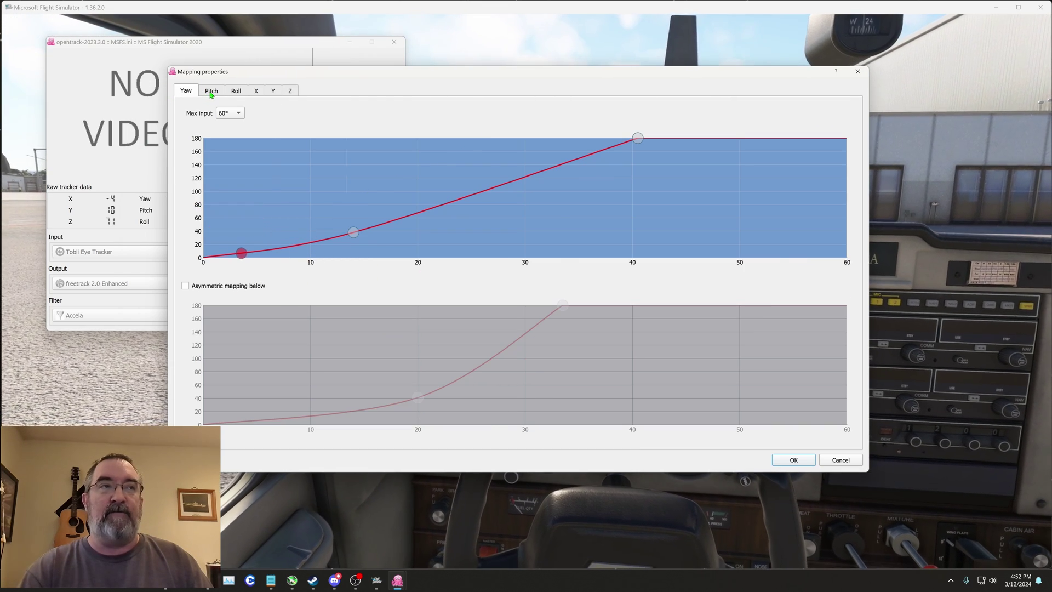
- Compare the Yaw curve with the Pitch curves, ending on the Pitch mapping
{"action": "left_click", "coordinate": [211, 91]}
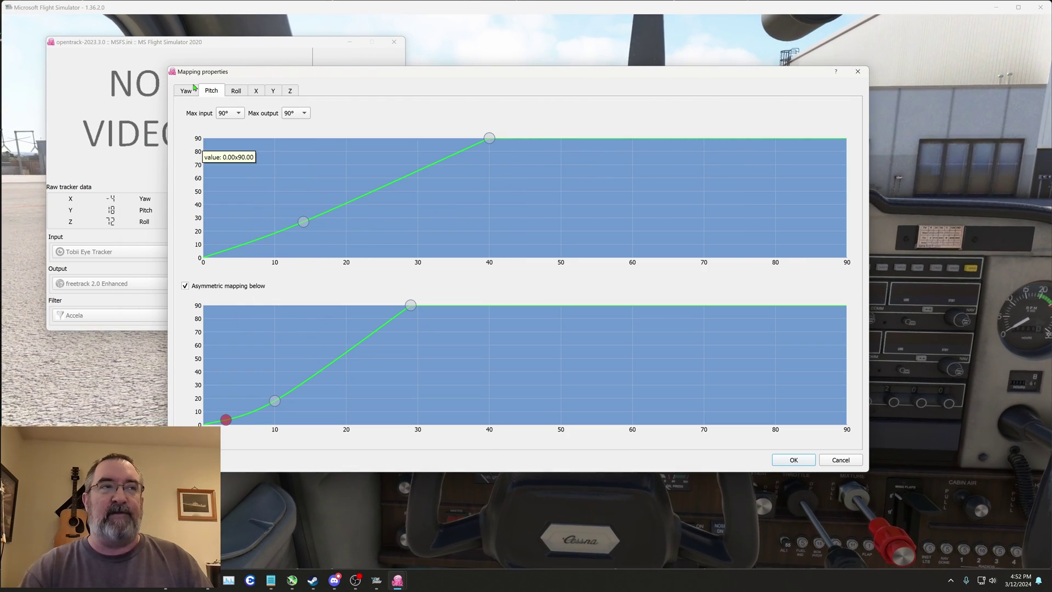
{"action": "left_click", "coordinate": [187, 92]}
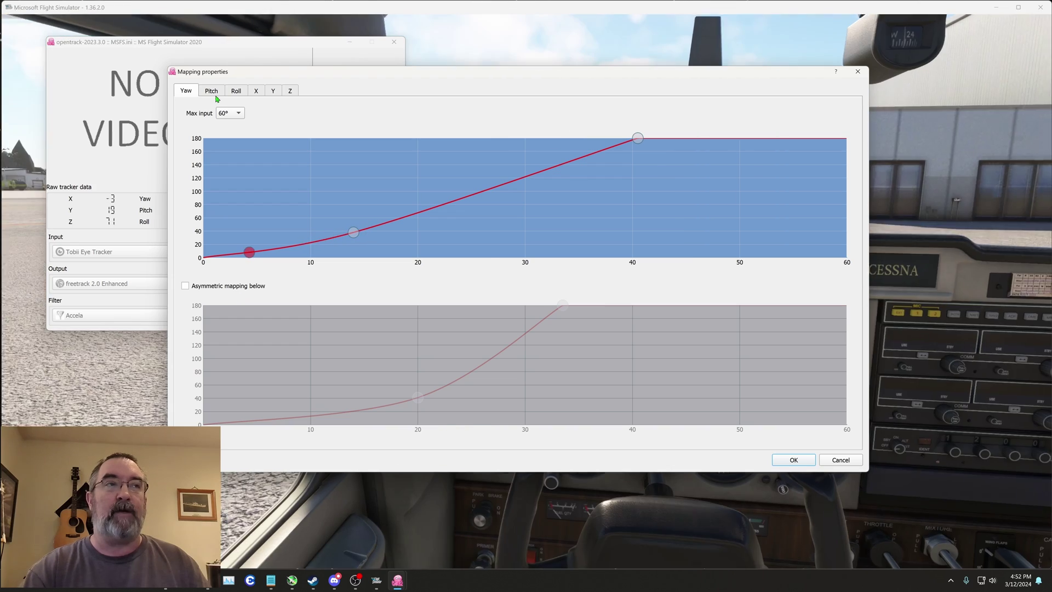
{"action": "left_click", "coordinate": [212, 94]}
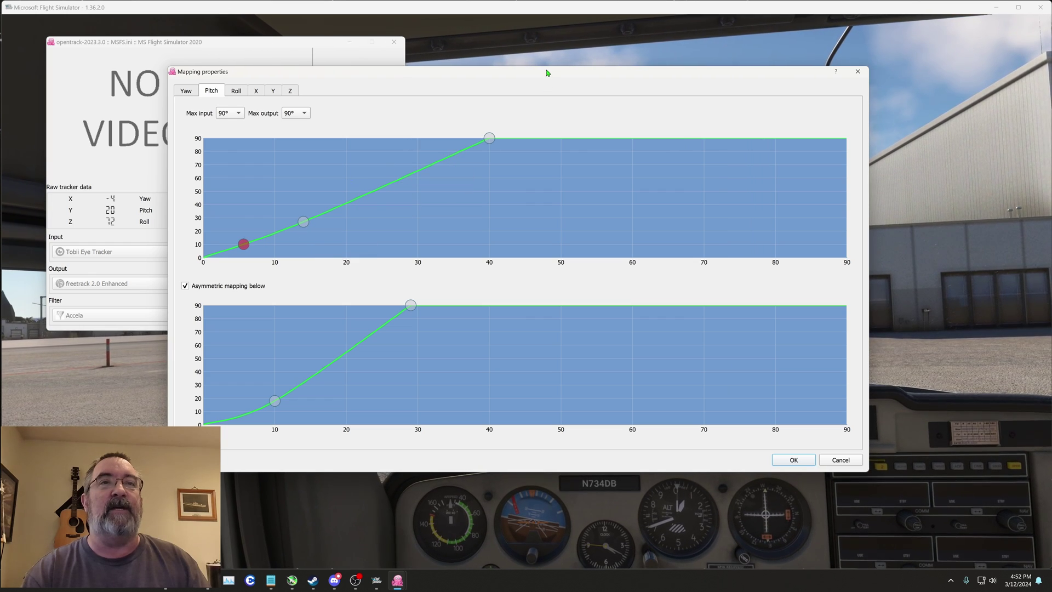
- Check the pitch curves against tracker readouts and cockpit view, then bring Flight Simulator forward
{"action": "left_click_drag", "start_coordinate": [547, 73], "coordinate": [613, 394]}
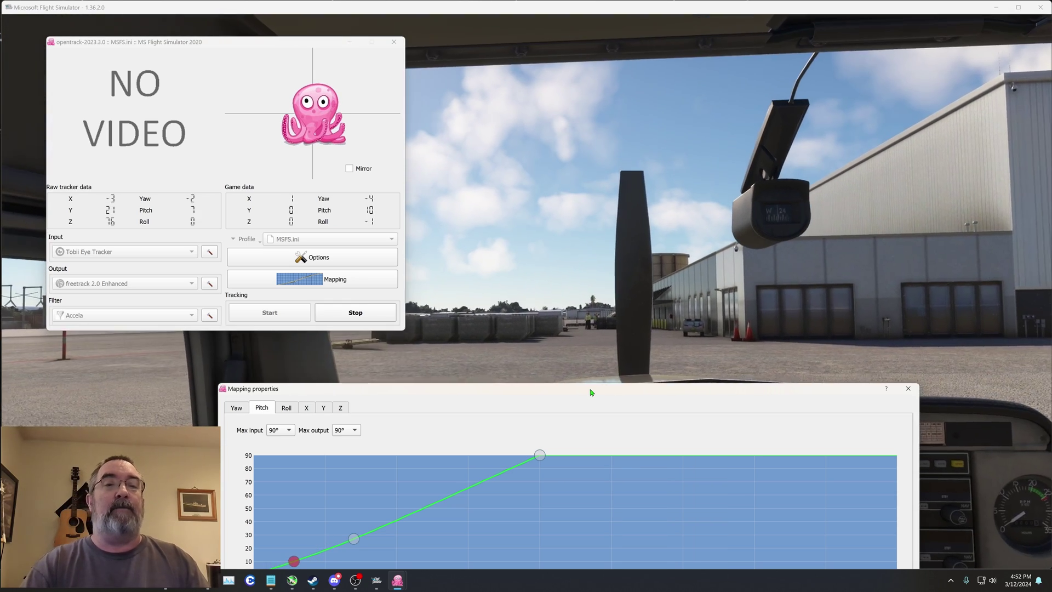
{"action": "left_click_drag", "start_coordinate": [591, 393], "coordinate": [500, 104]}
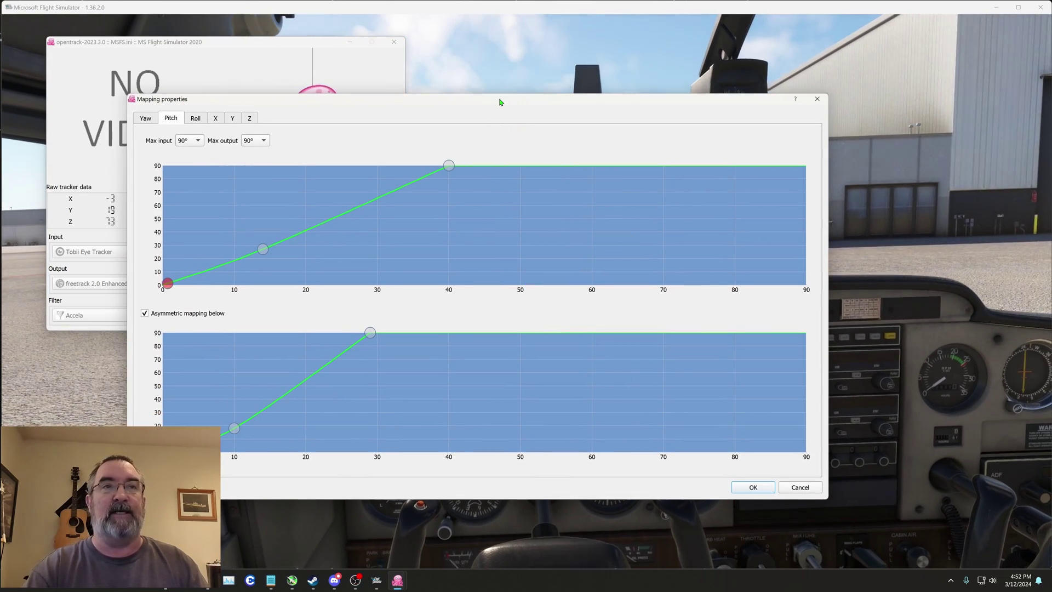
{"action": "left_click_drag", "start_coordinate": [500, 102], "coordinate": [316, 534]}
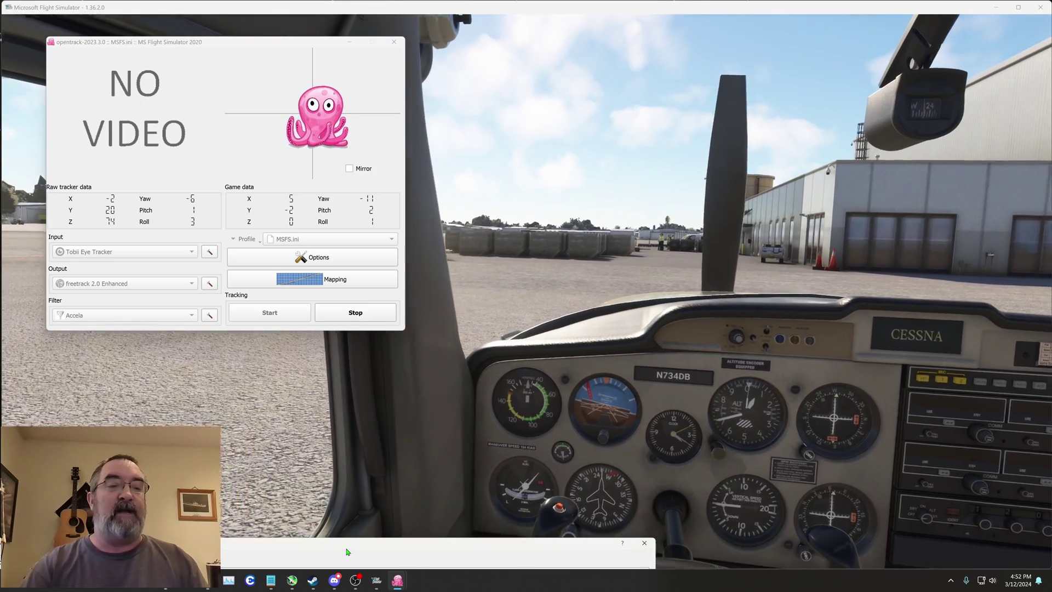
{"action": "left_click_drag", "start_coordinate": [348, 544], "coordinate": [539, 92]}
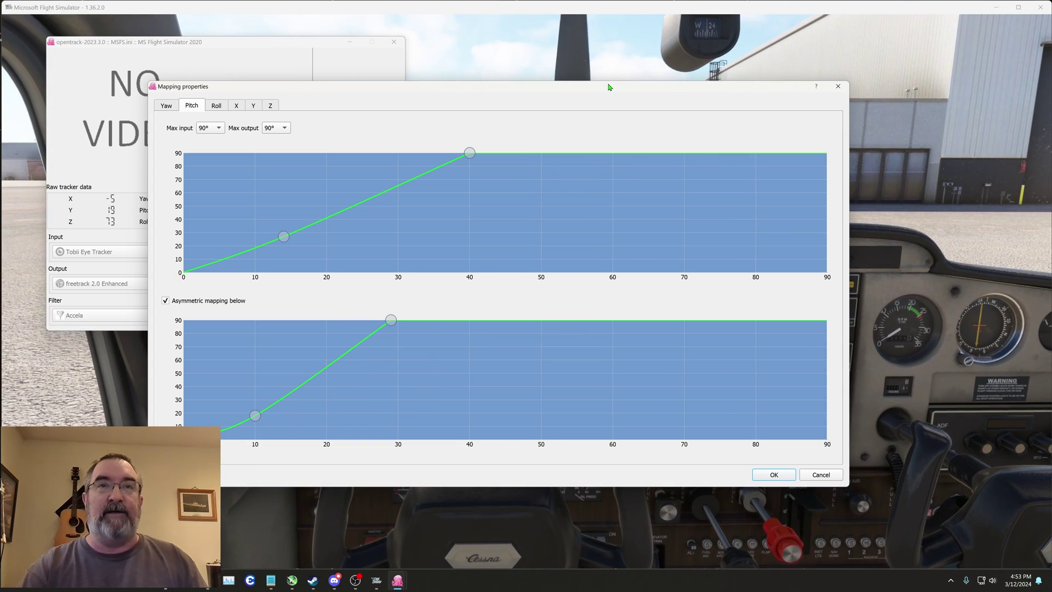
{"action": "left_click_drag", "start_coordinate": [609, 86], "coordinate": [366, 551]}
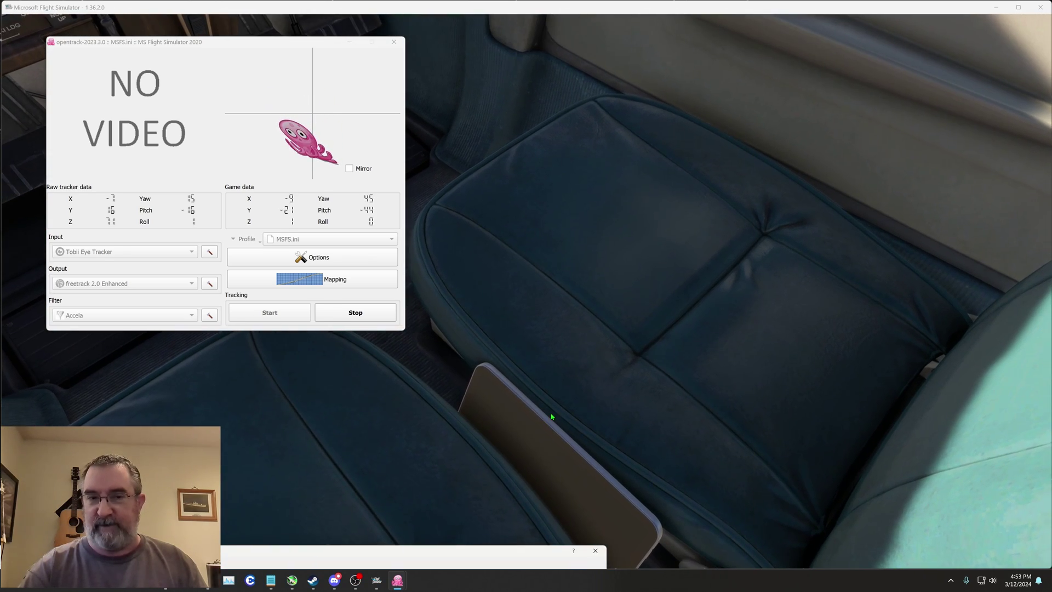
{"action": "left_click", "coordinate": [576, 525]}
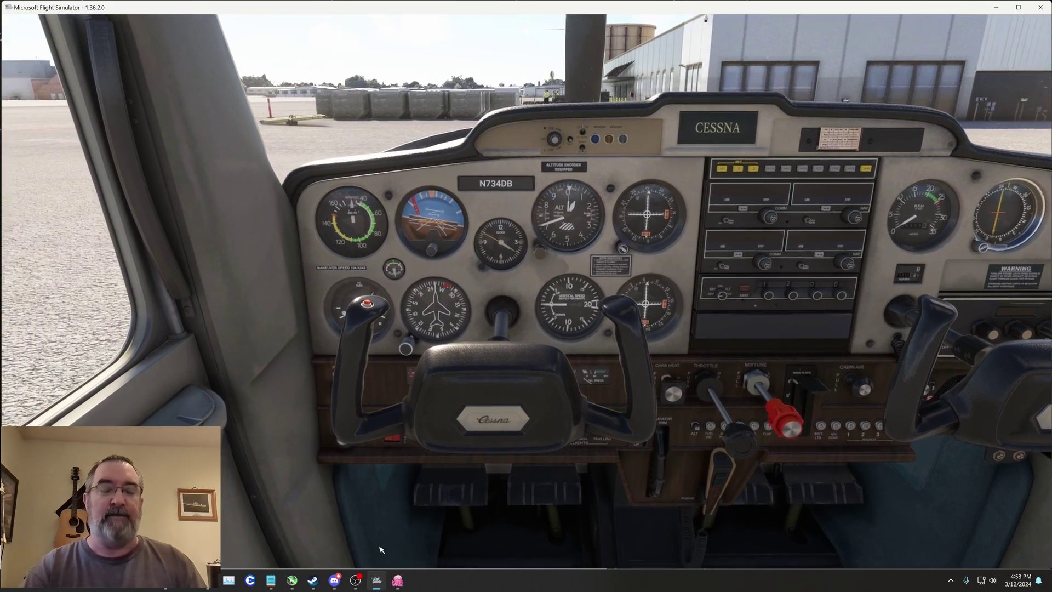
- Bring Mapping properties back over the simulator and reposition it to show the roll curve
{"action": "left_click", "coordinate": [398, 580]}
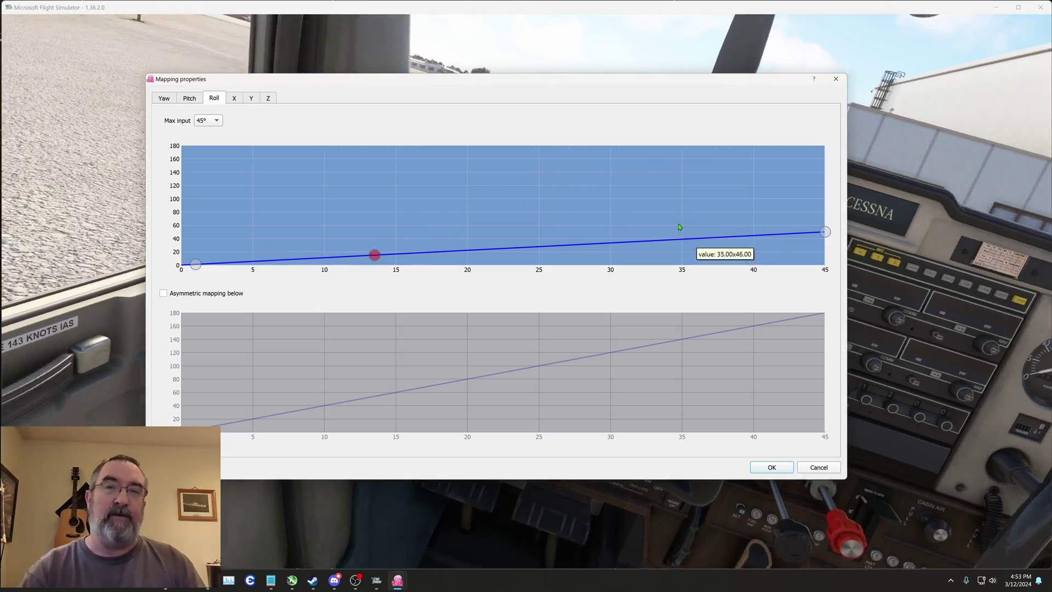
{"action": "left_click_drag", "start_coordinate": [771, 83], "coordinate": [671, 526]}
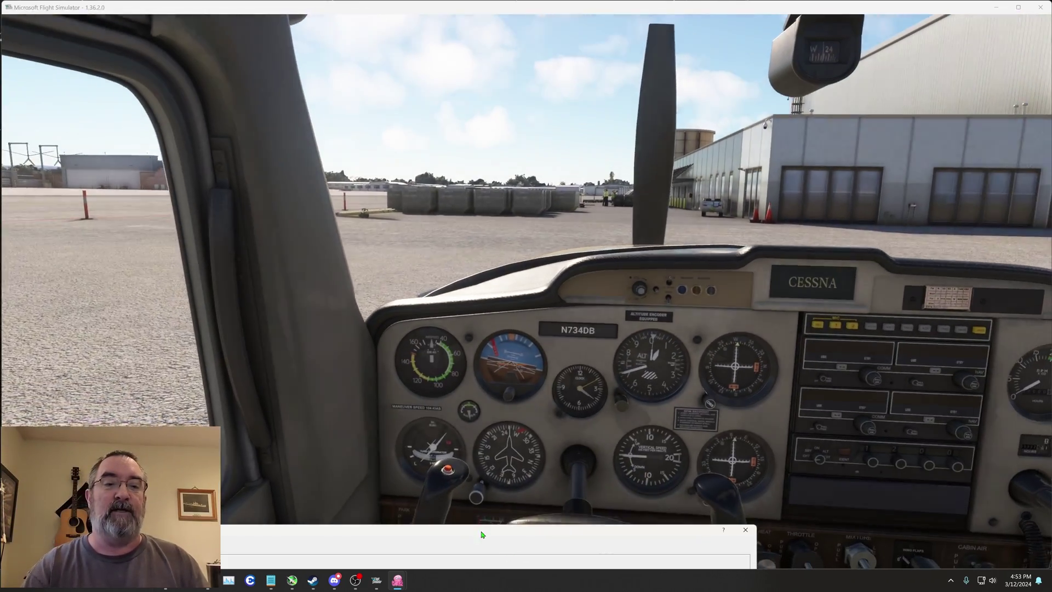
{"action": "left_click_drag", "start_coordinate": [481, 534], "coordinate": [549, 118]}
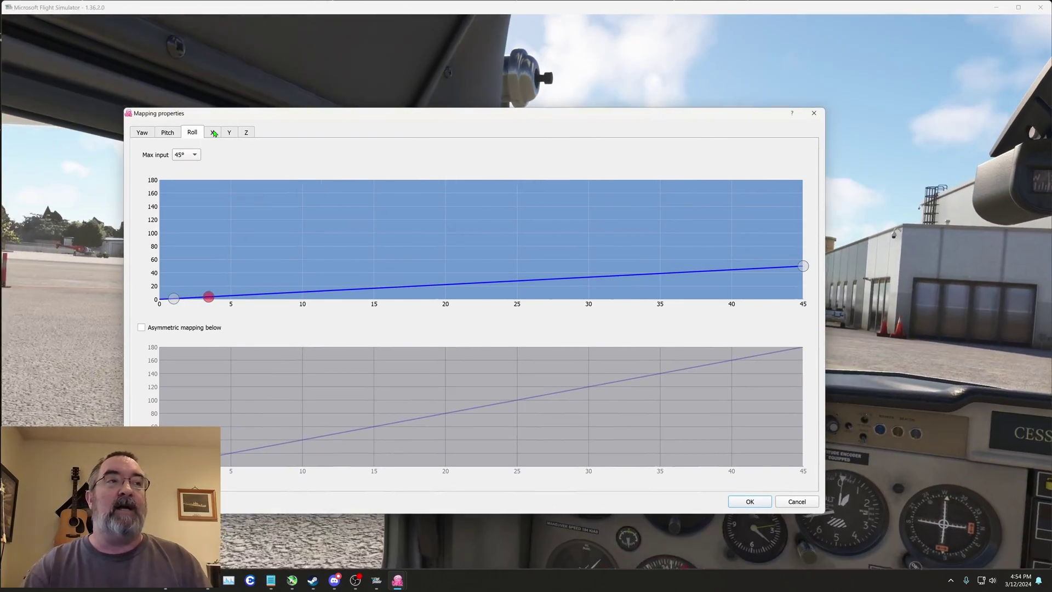
- View the X curve, then the Y curve, moving the dialog aside to test the cockpit view
{"action": "left_click", "coordinate": [213, 133]}
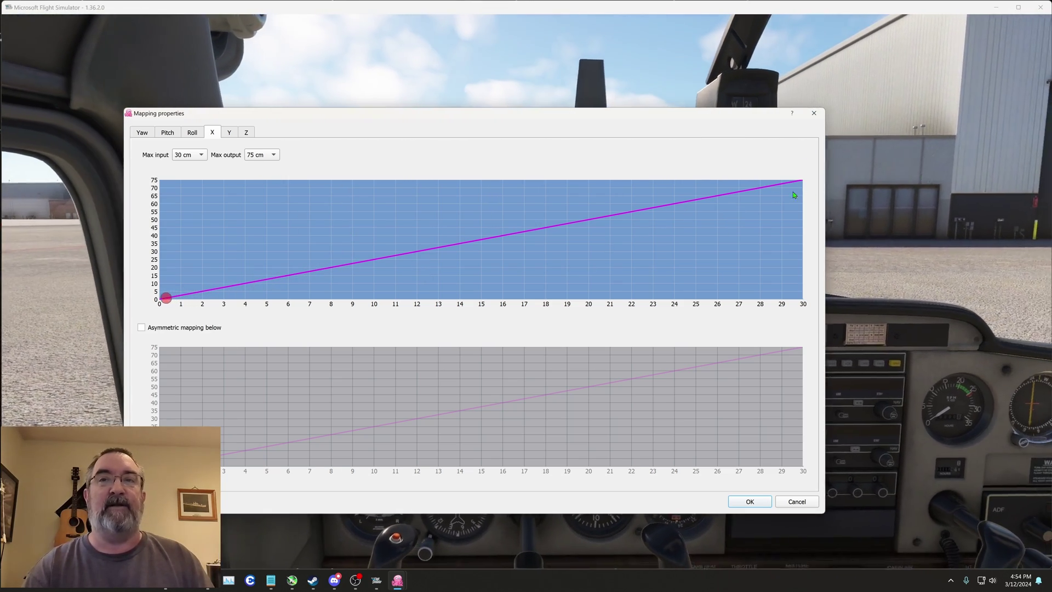
{"action": "left_click", "coordinate": [229, 132]}
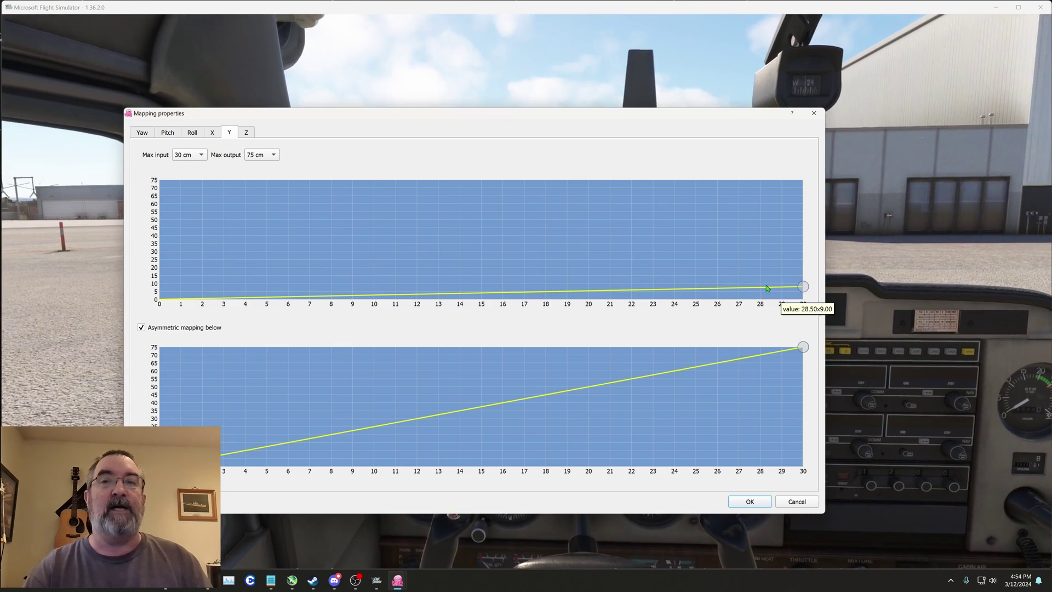
{"action": "left_click_drag", "start_coordinate": [484, 121], "coordinate": [506, 406]}
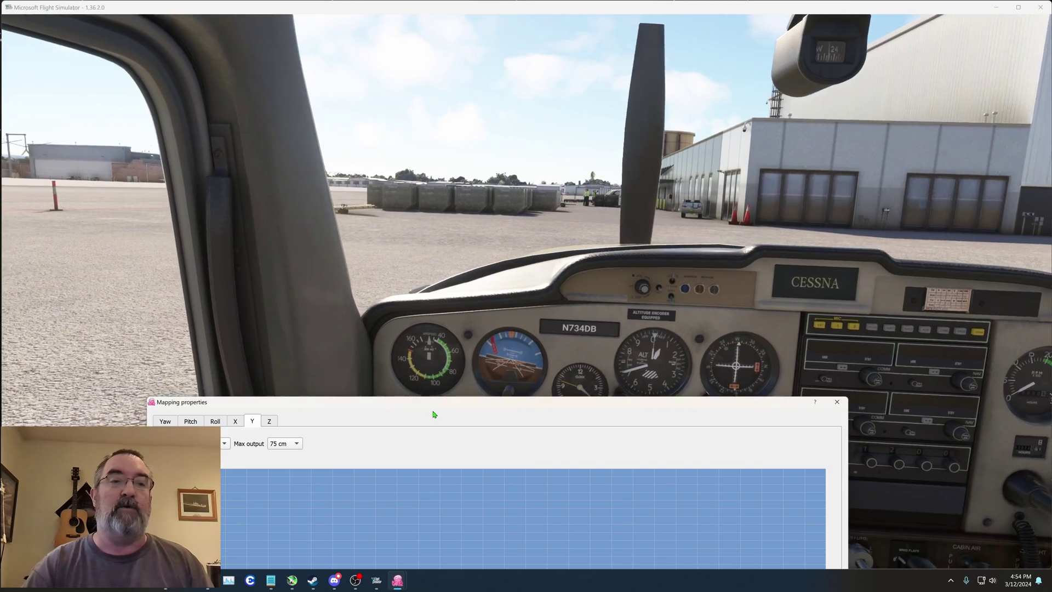
{"action": "left_click_drag", "start_coordinate": [433, 411], "coordinate": [470, 156]}
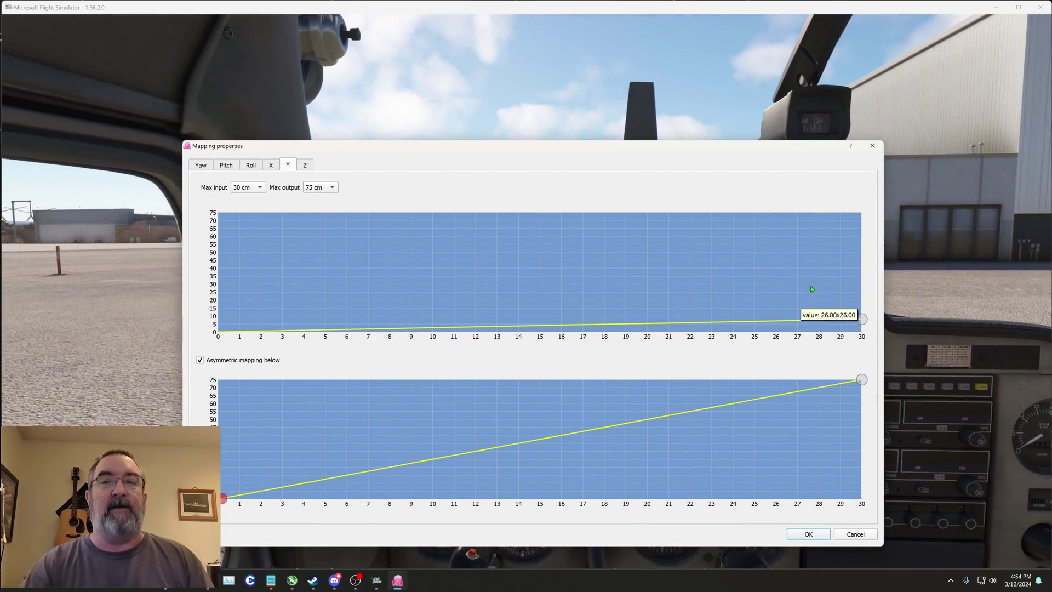
{"action": "left_click_drag", "start_coordinate": [655, 150], "coordinate": [592, 75]}
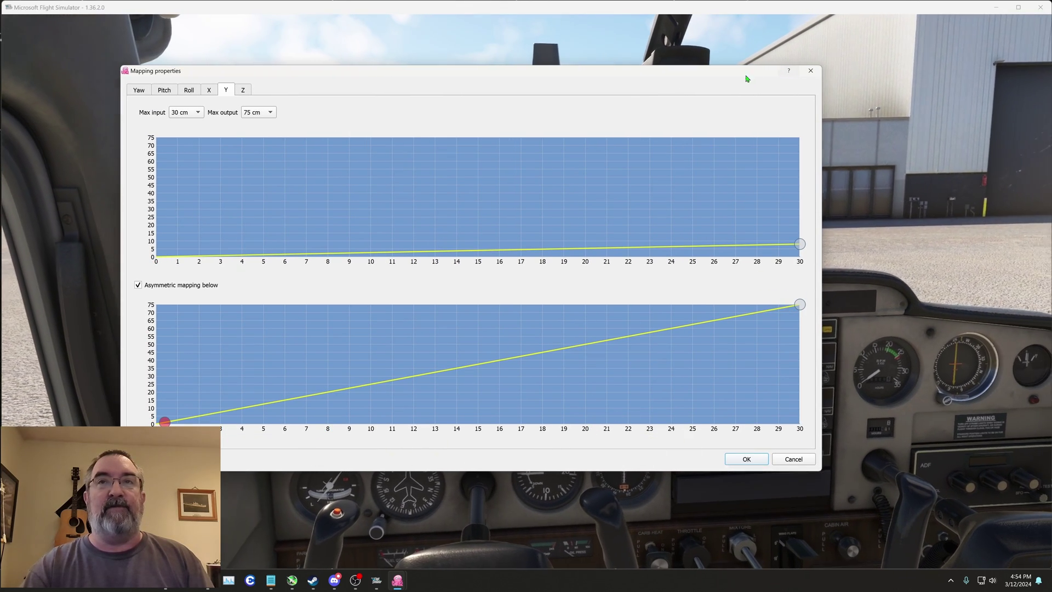
{"action": "left_click_drag", "start_coordinate": [720, 72], "coordinate": [627, 521]}
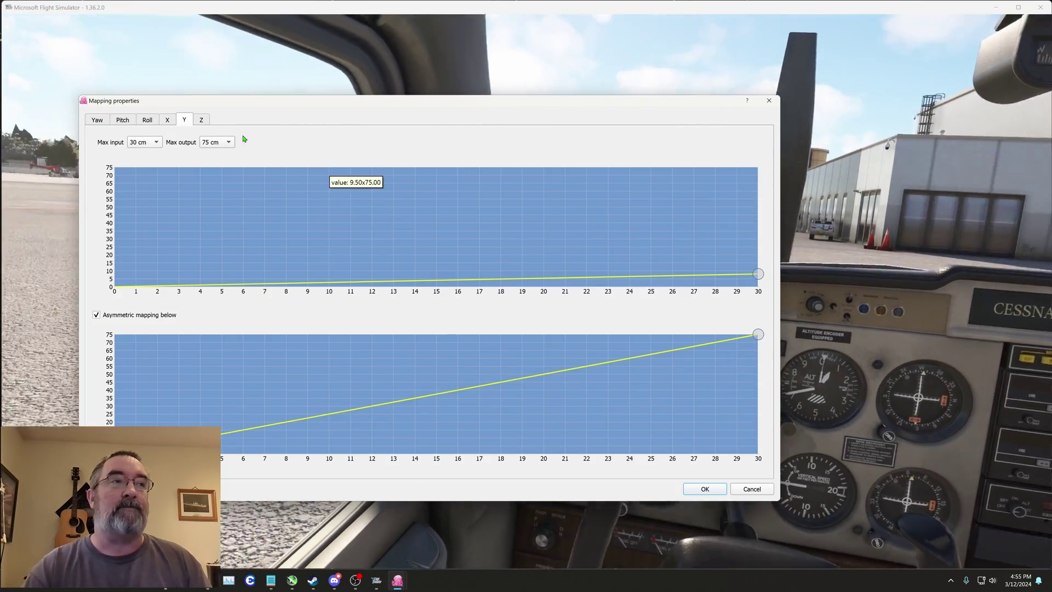
- Switch to the Z curve, whose lower branch tops out at 40 cm
{"action": "left_click", "coordinate": [201, 119]}
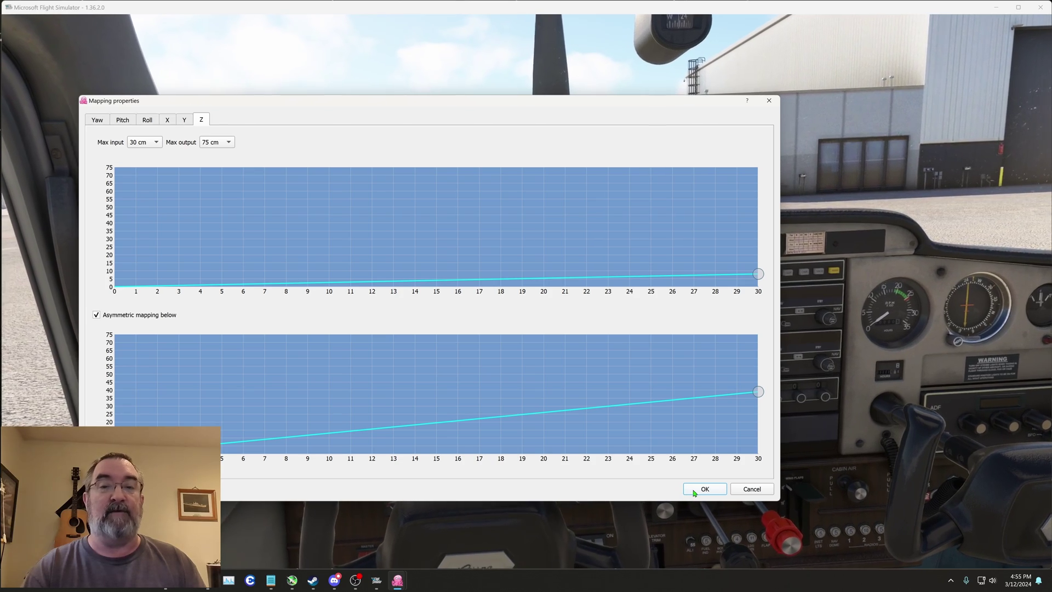
- Close Mapping properties, leaving the Cessna cockpit filling the screen
{"action": "left_click", "coordinate": [771, 489]}
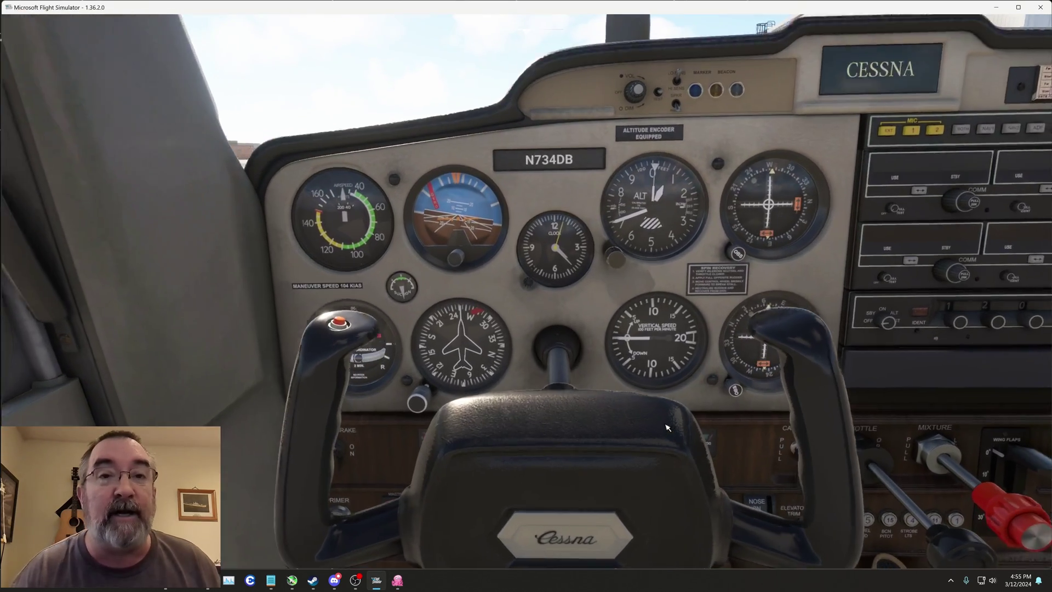